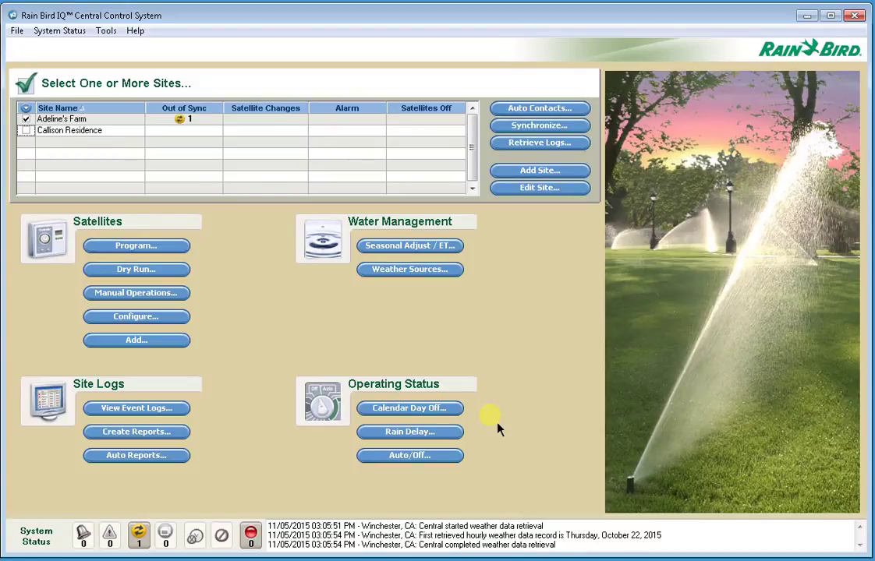
Step: Add a new weather source of type IQ Global Weather
click(414, 280)
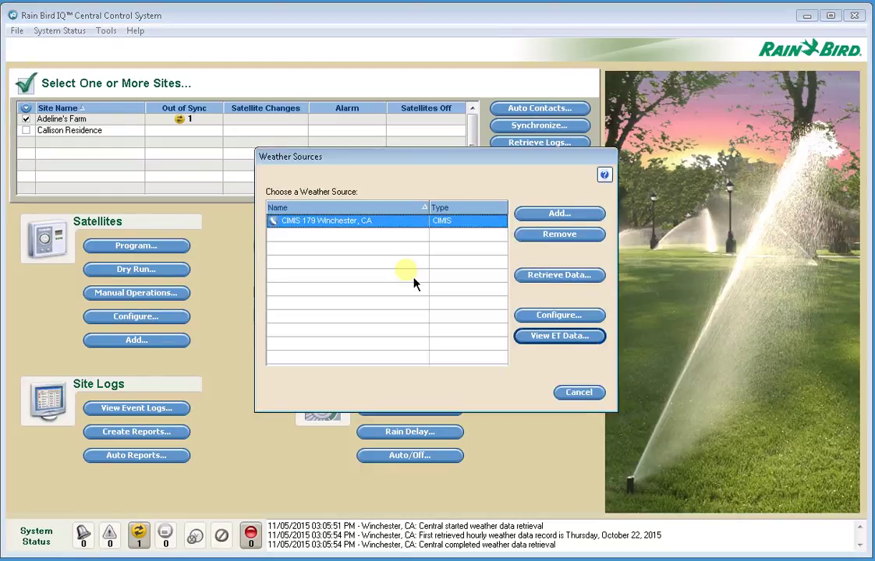
click(560, 218)
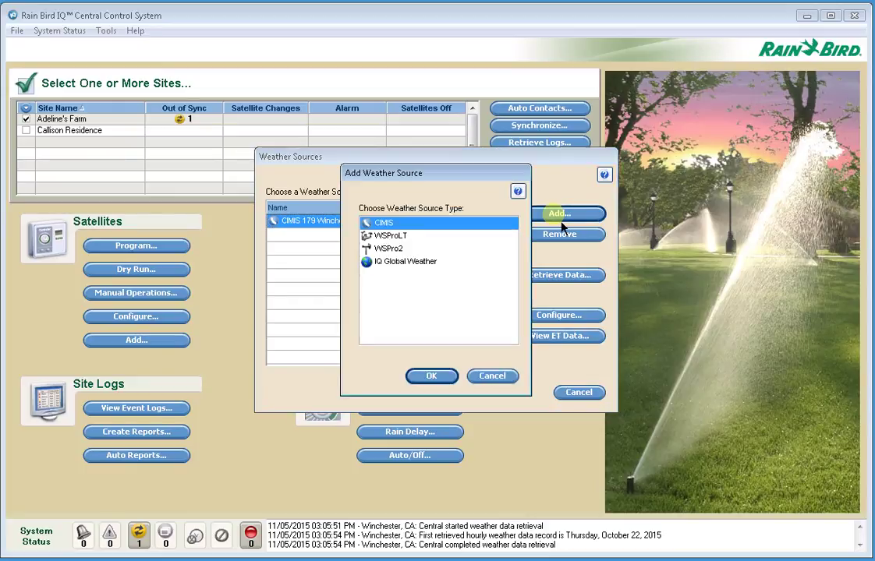
click(413, 262)
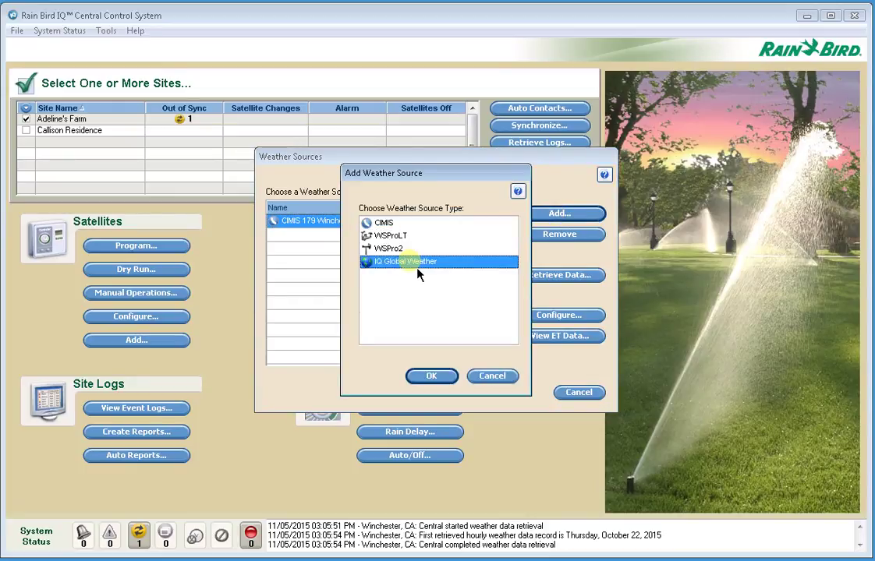
click(446, 378)
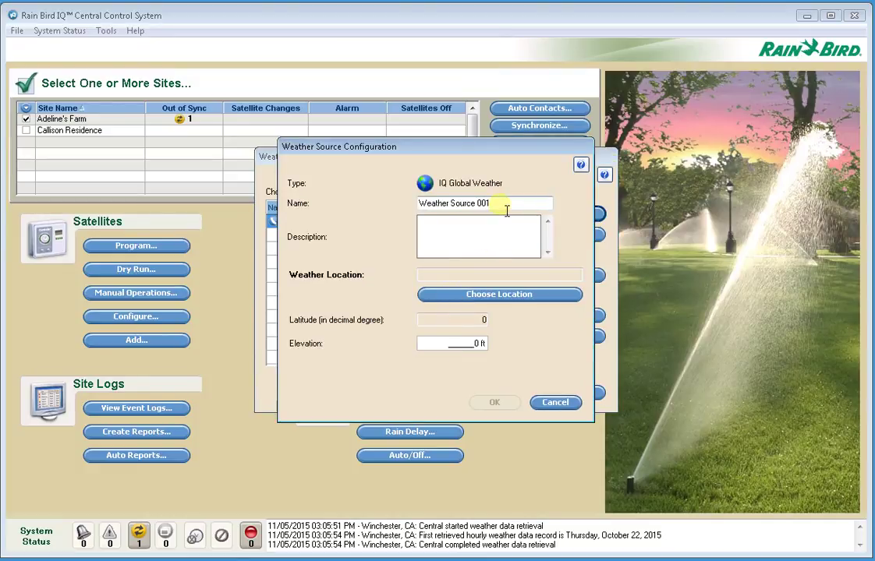
Step: Name the new weather source Winchester, CA
drag(508, 211, 394, 209)
text(W)
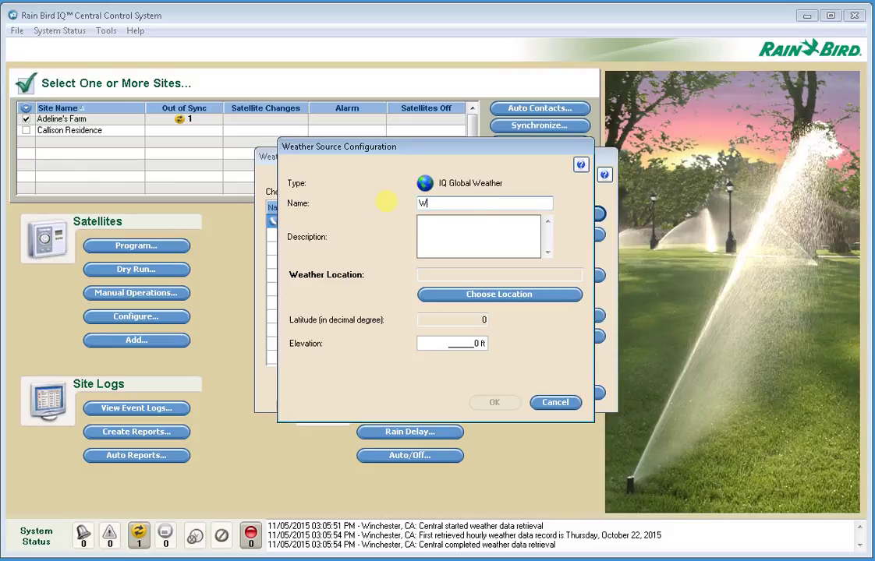
text(inchestewr)
key(BackSpace)
key(BackSpace)
text(r, CA)
Step: Search for the weather location by ZIP code 92596 and choose Winchester, California as the reference point
click(493, 296)
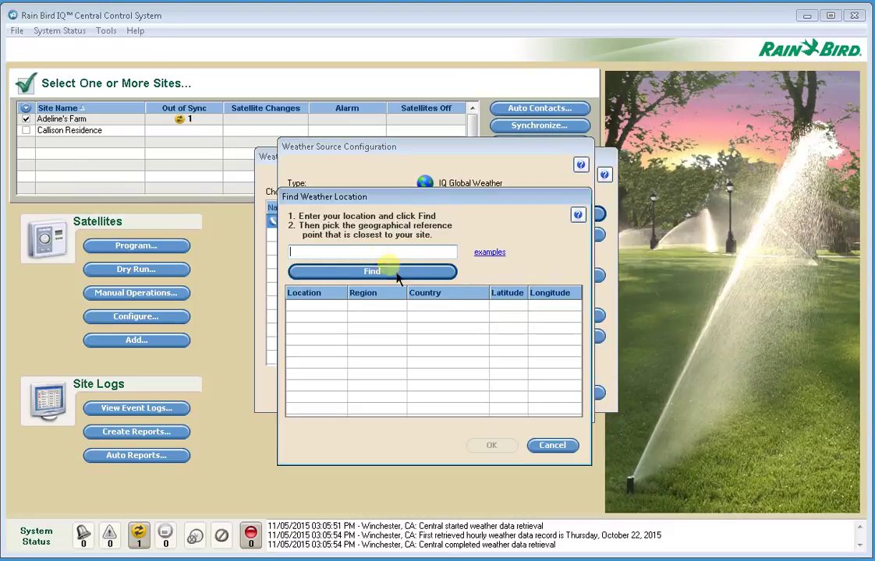
text(92)
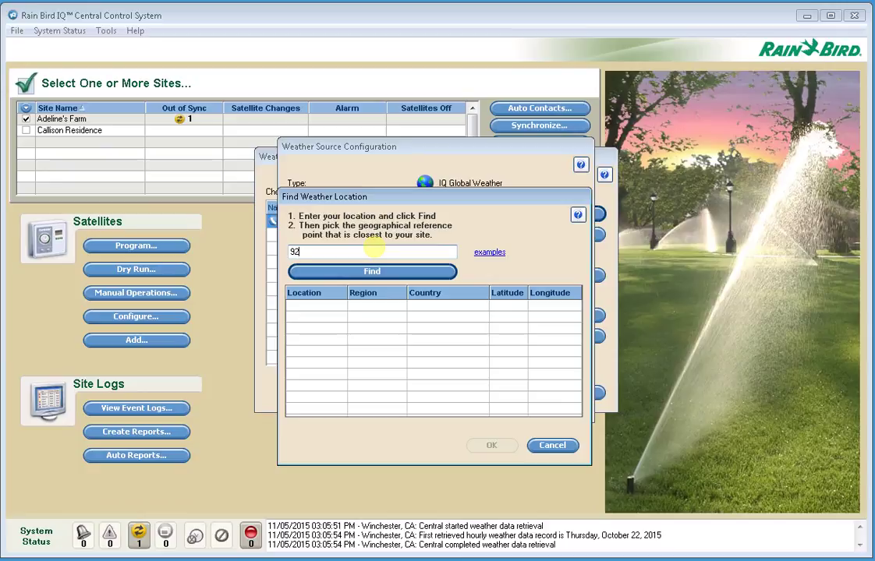
text(596)
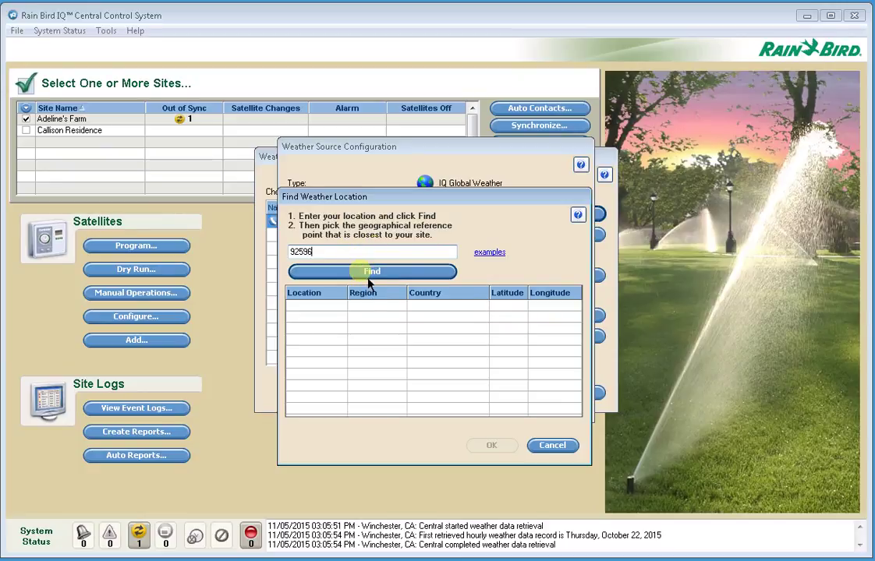
click(367, 278)
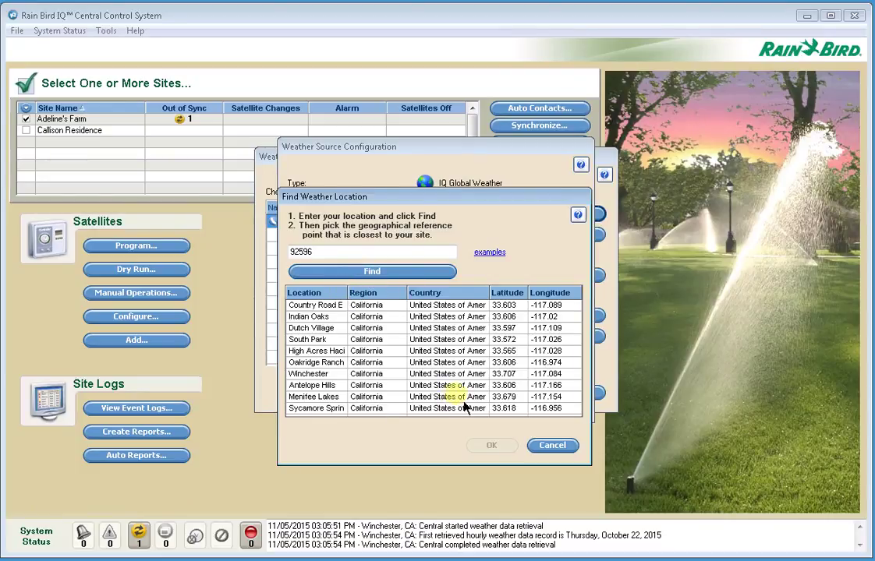
click(326, 377)
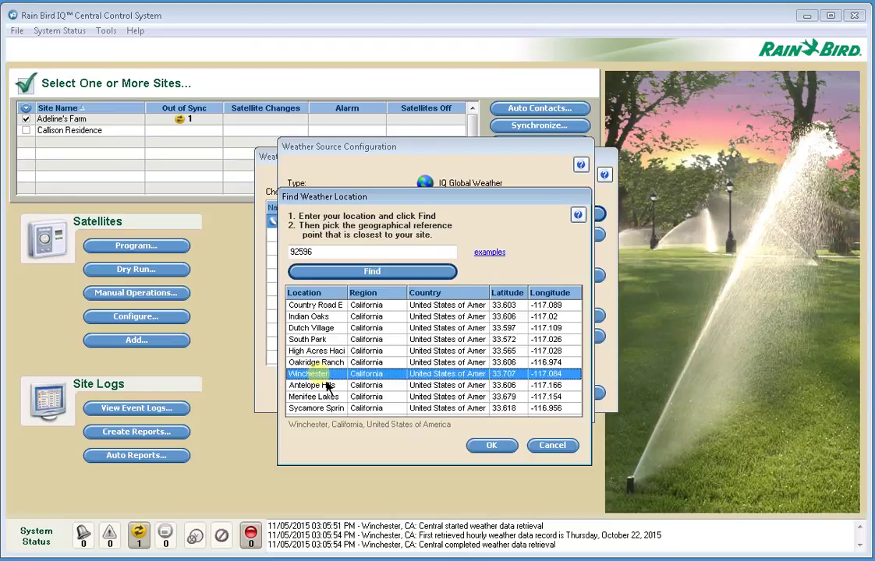
click(501, 447)
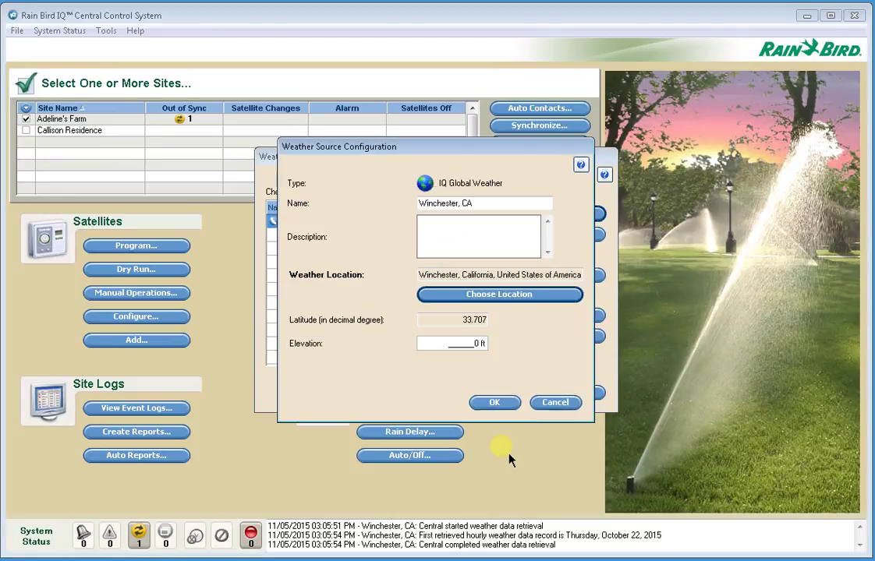
Step: Set the weather source's elevation to 1376 ft and retrieve its historic weather data since 10/22/2015
click(451, 347)
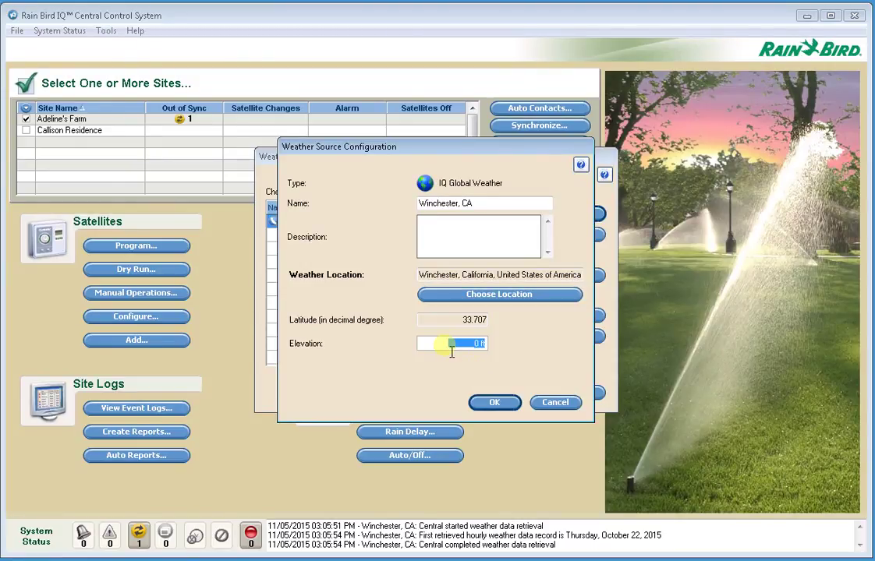
text(1376)
click(506, 411)
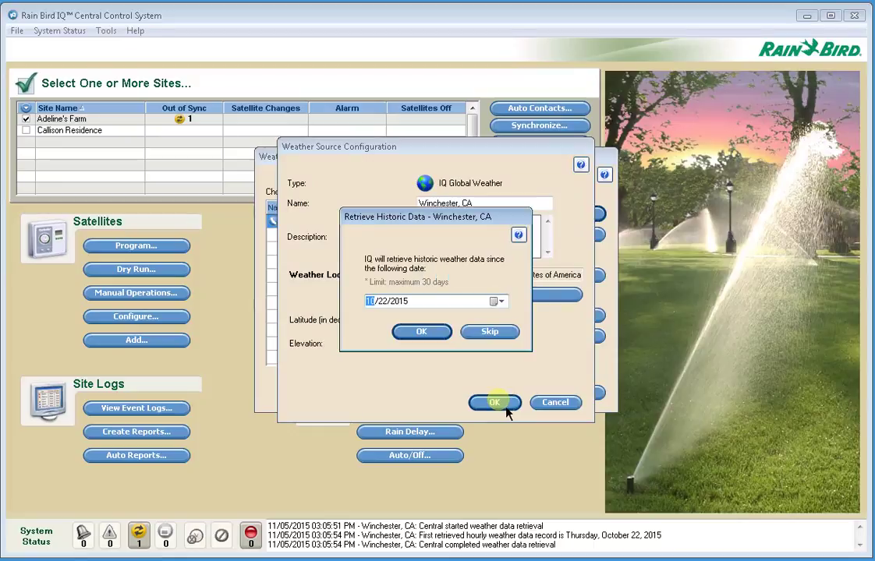
click(429, 337)
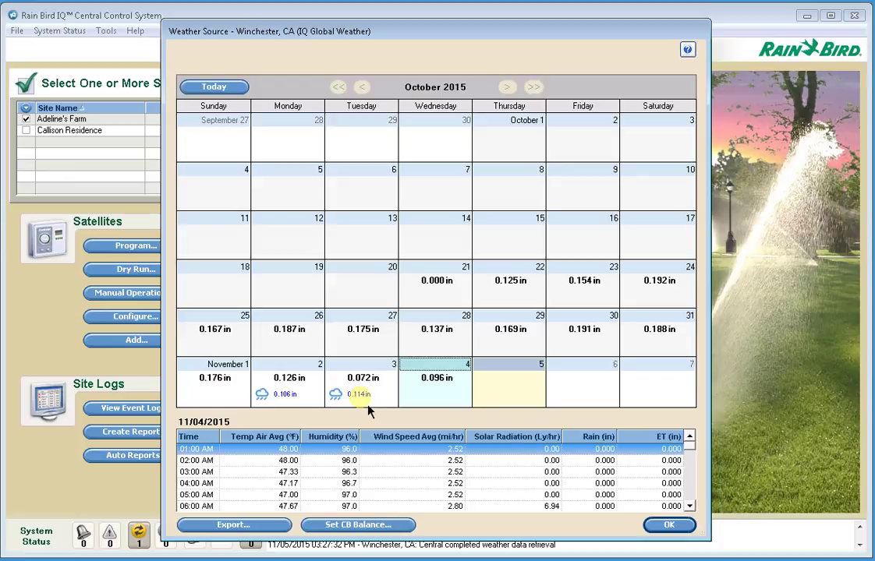
click(670, 528)
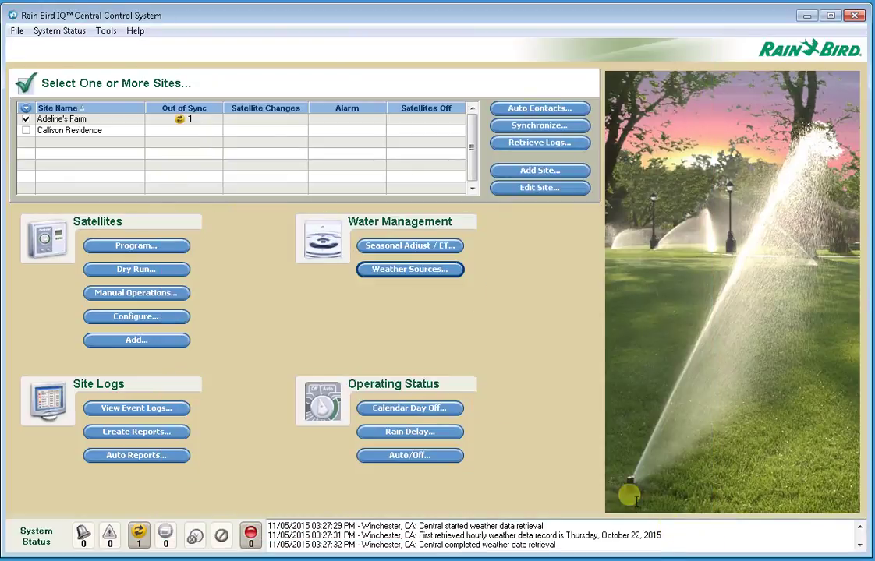
Step: Assign the Winchester, CA weather source to Satellite 001 in its configuration
click(145, 322)
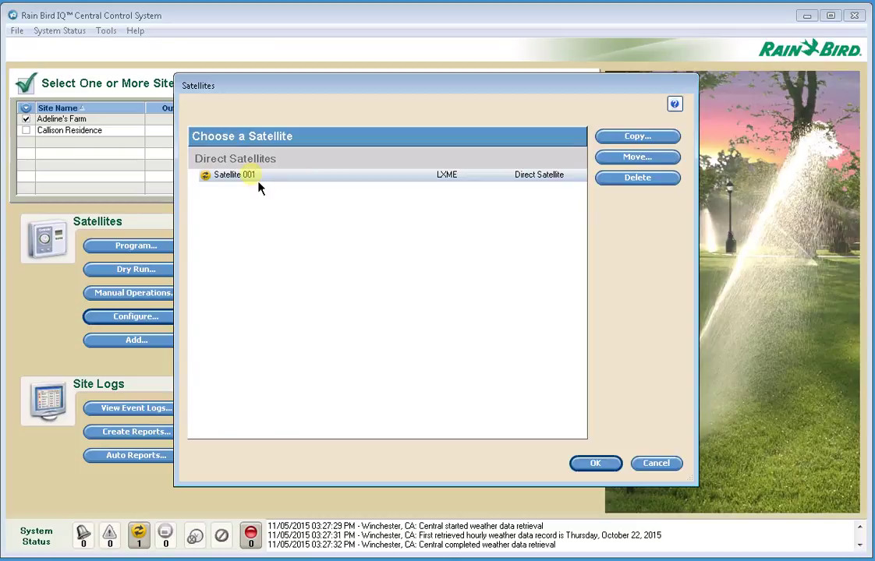
click(597, 464)
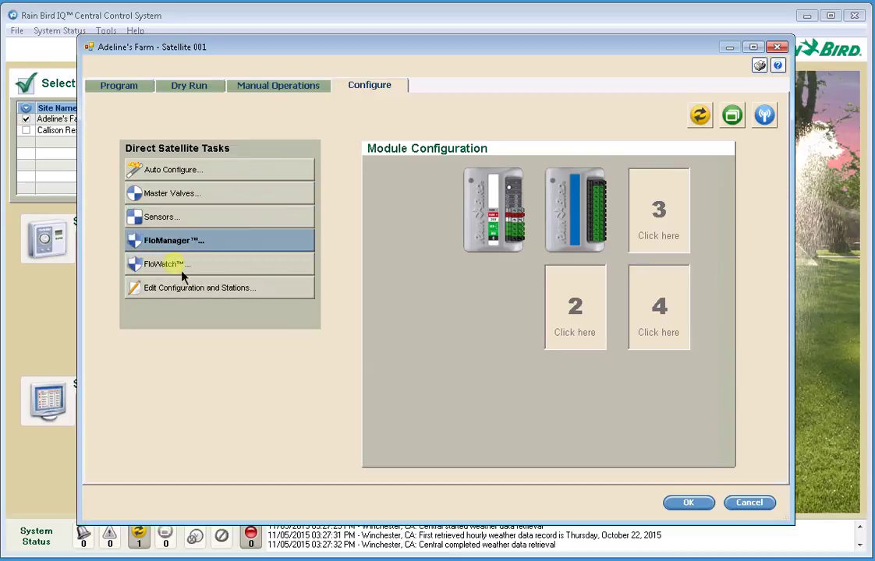
click(179, 295)
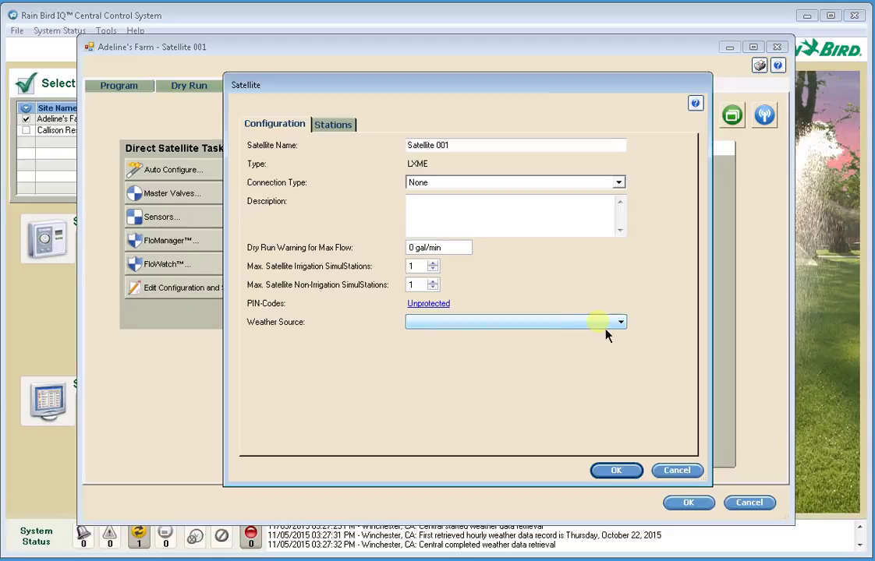
click(628, 326)
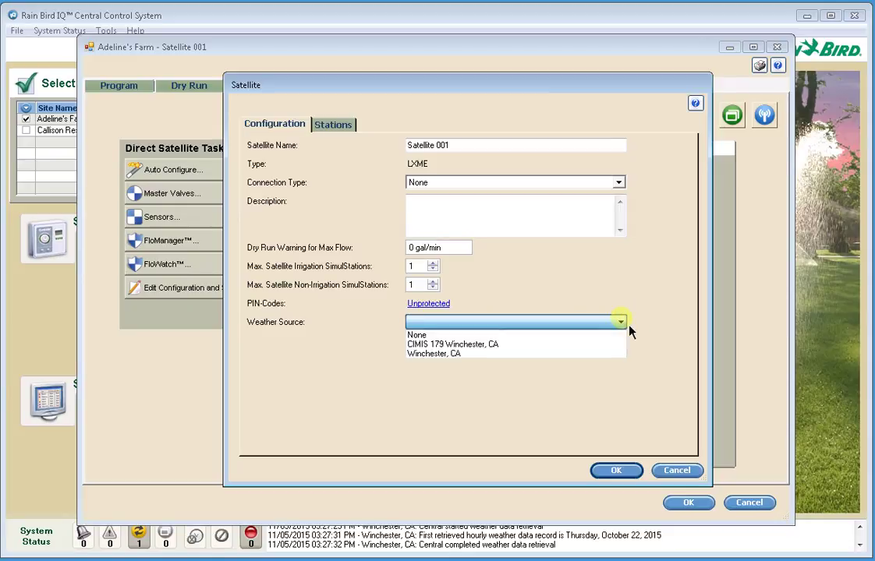
click(459, 354)
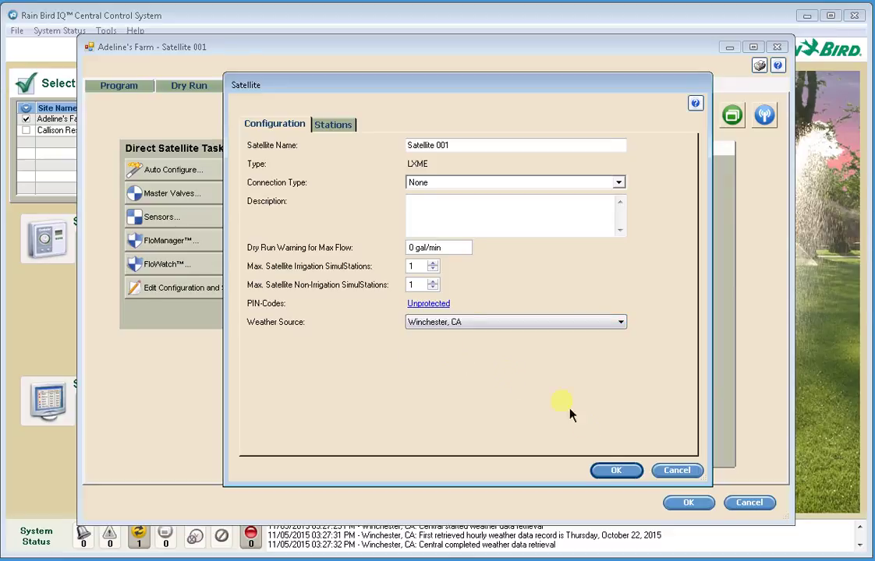
click(622, 472)
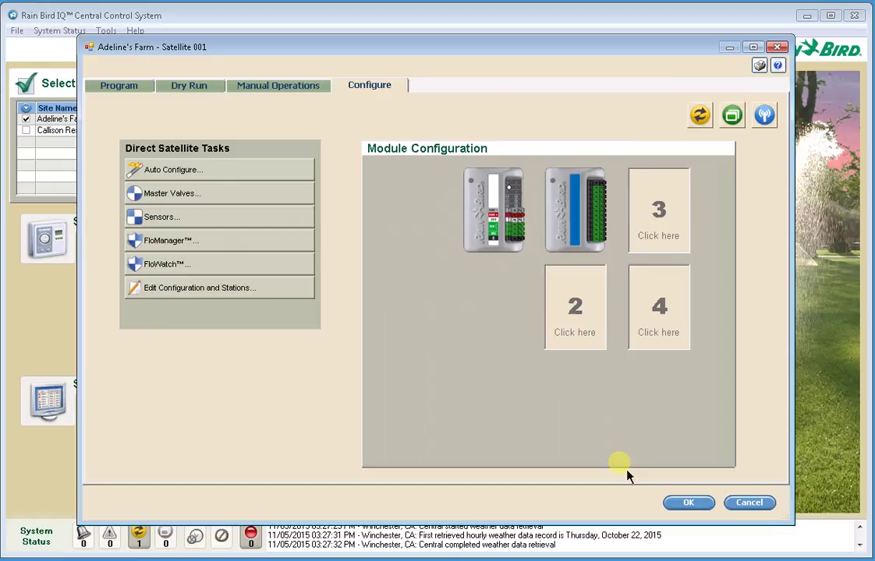
Step: Set the adjust method of program A, Turf, to Weather Source ET
click(147, 94)
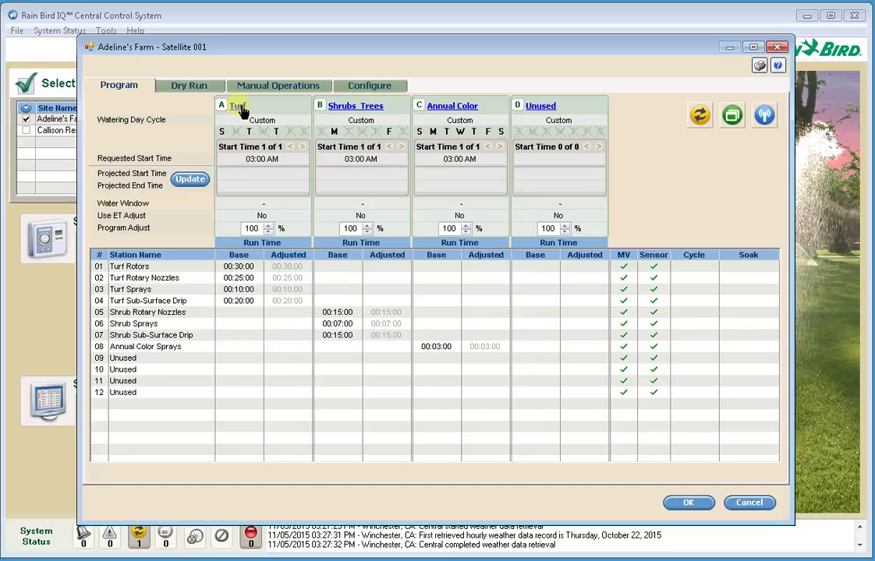
click(238, 107)
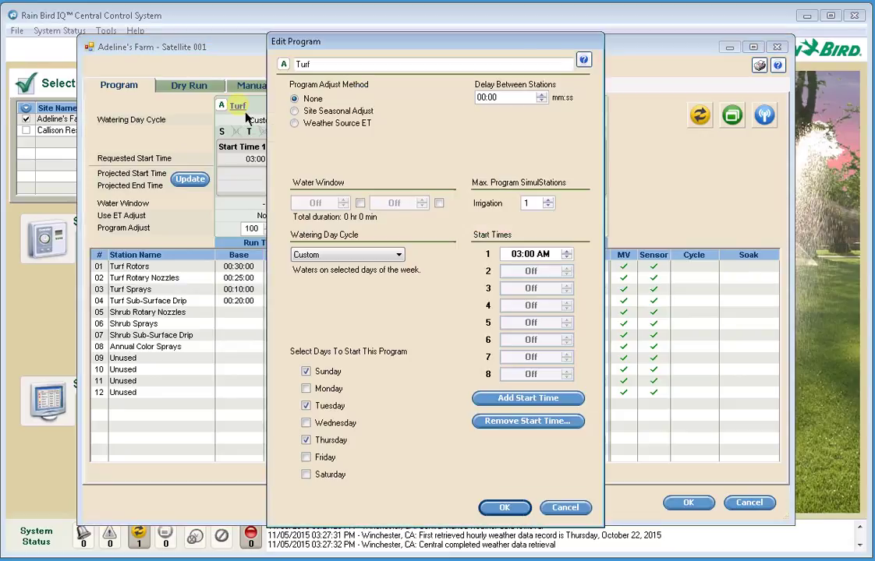
click(296, 124)
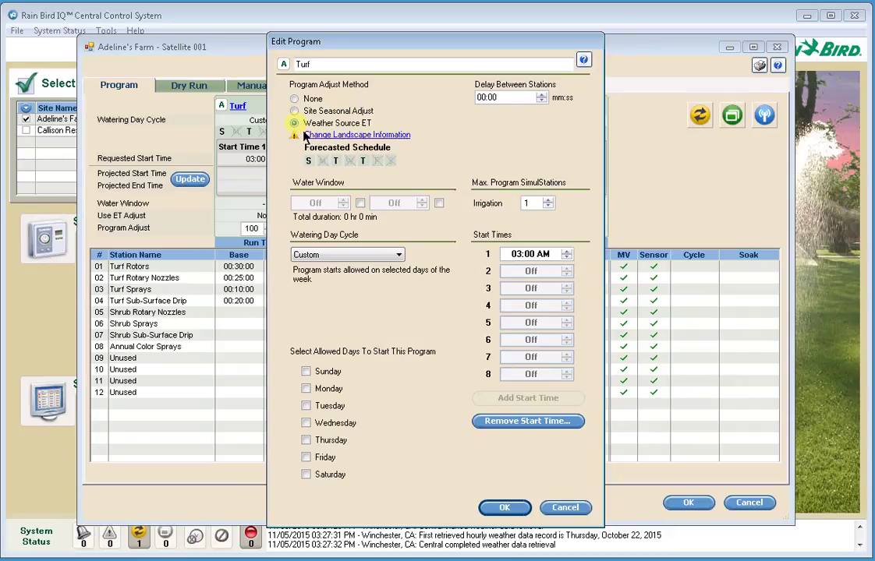
Step: Set the Turf program's landscape information to Cool Season Turfgrass as plant material and Clay Loam as soil type
click(344, 137)
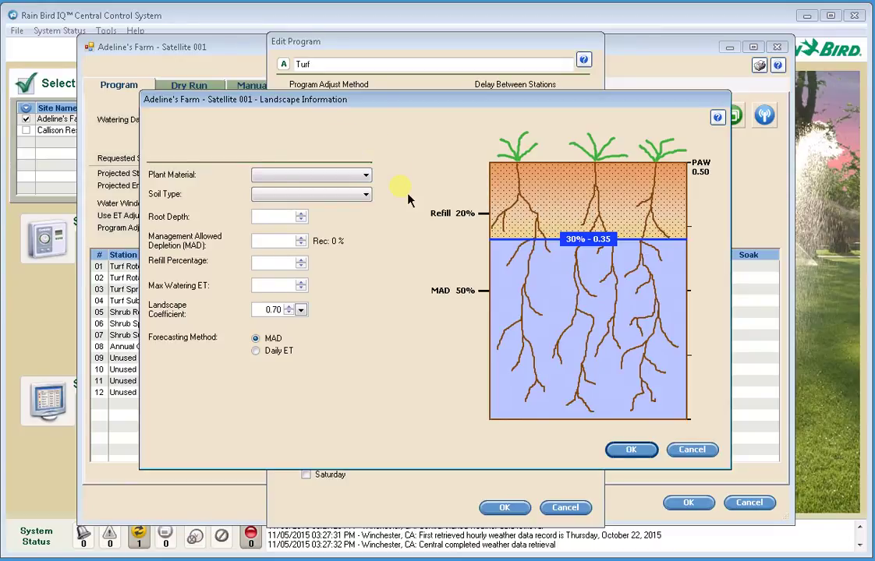
click(366, 175)
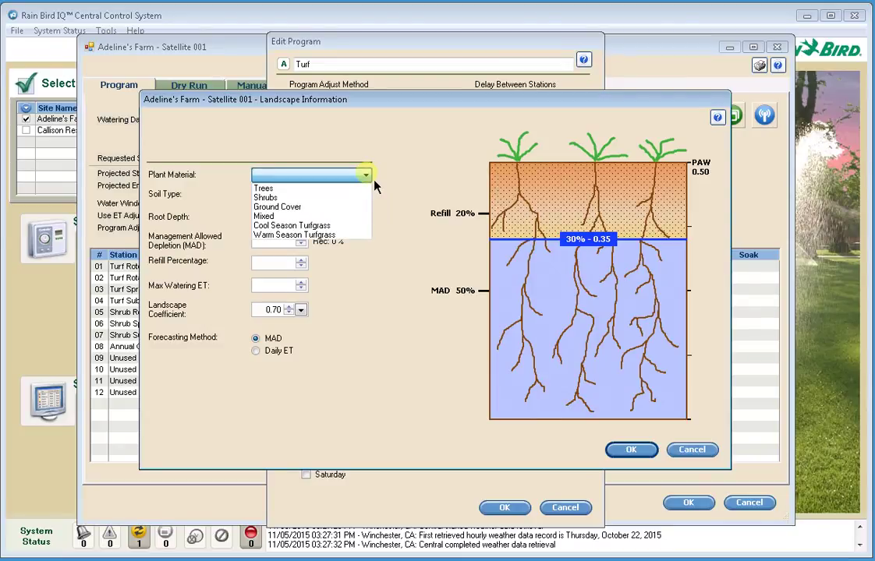
click(332, 230)
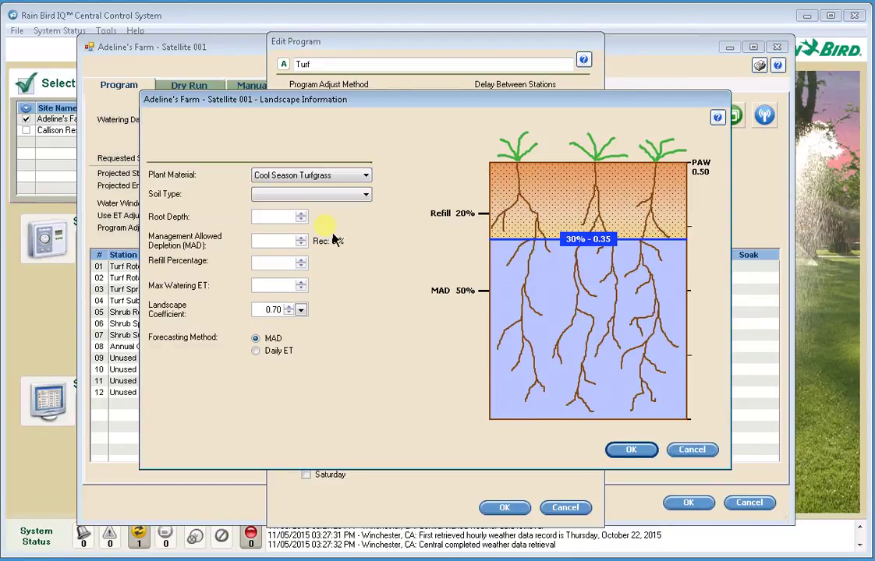
click(367, 195)
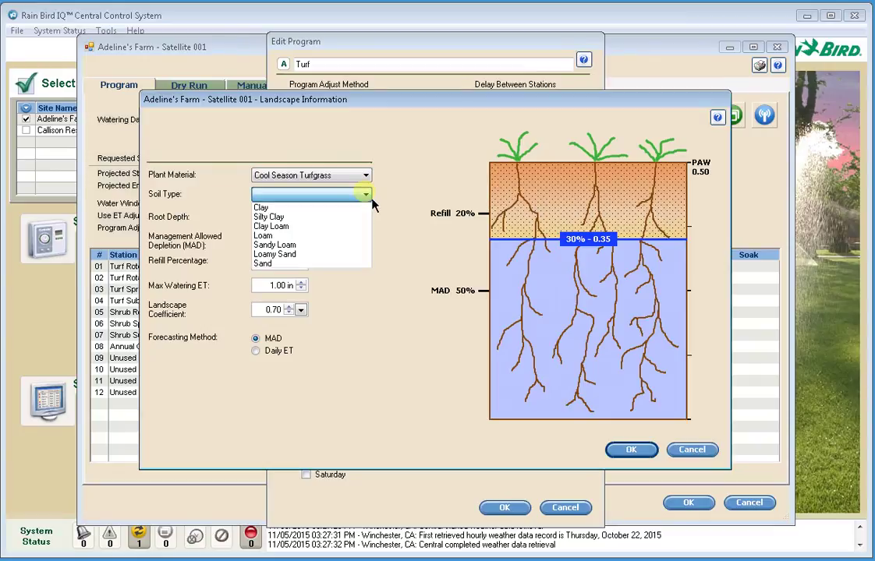
click(285, 227)
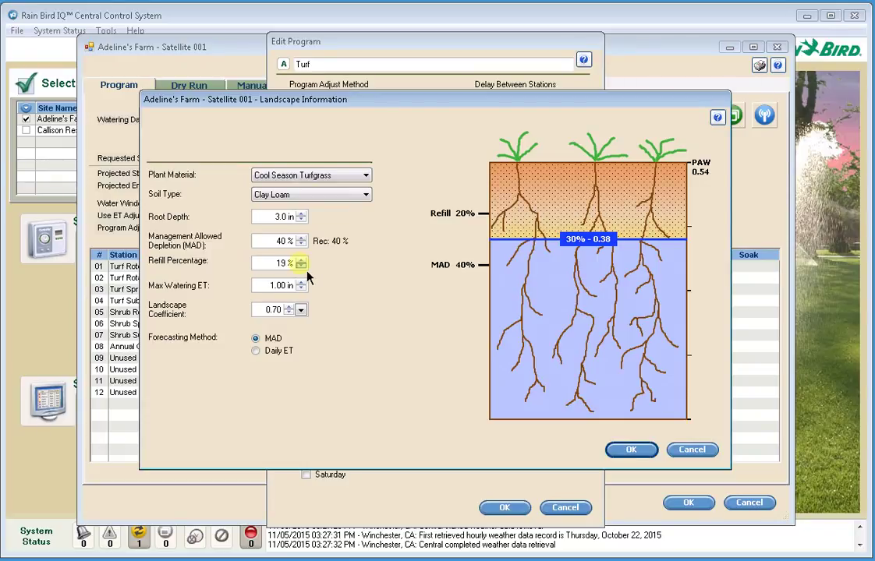
Step: Lower the refill percentage in the landscape information to 0% and accept the settings
click(304, 267)
click(304, 268)
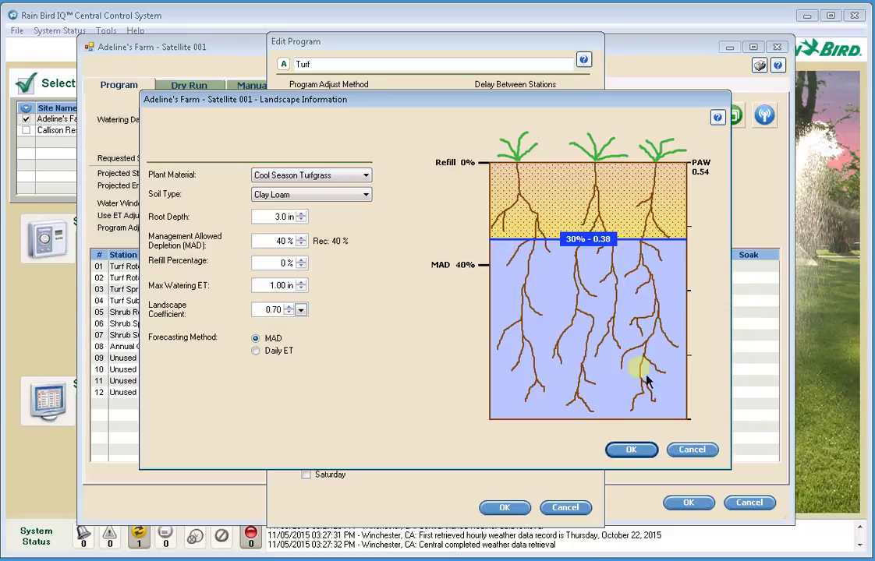
click(645, 458)
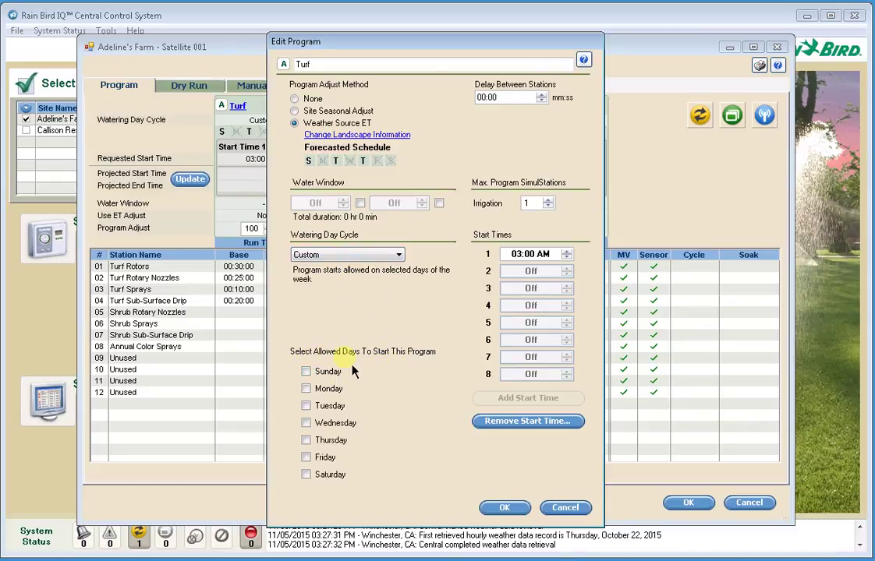
Step: Allow the Turf program to start on every day from Sunday to Saturday and save the program
click(311, 375)
click(312, 392)
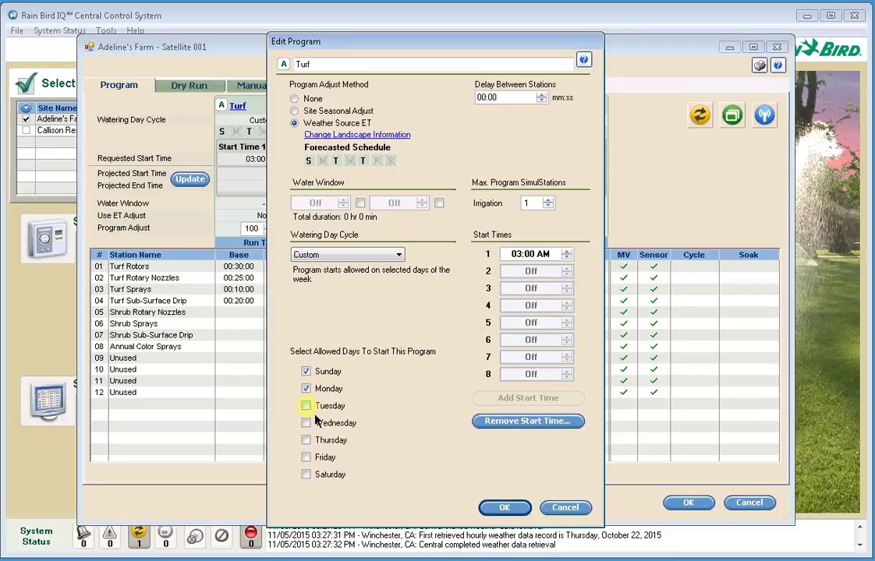
click(312, 407)
click(312, 427)
click(313, 444)
click(314, 462)
click(312, 477)
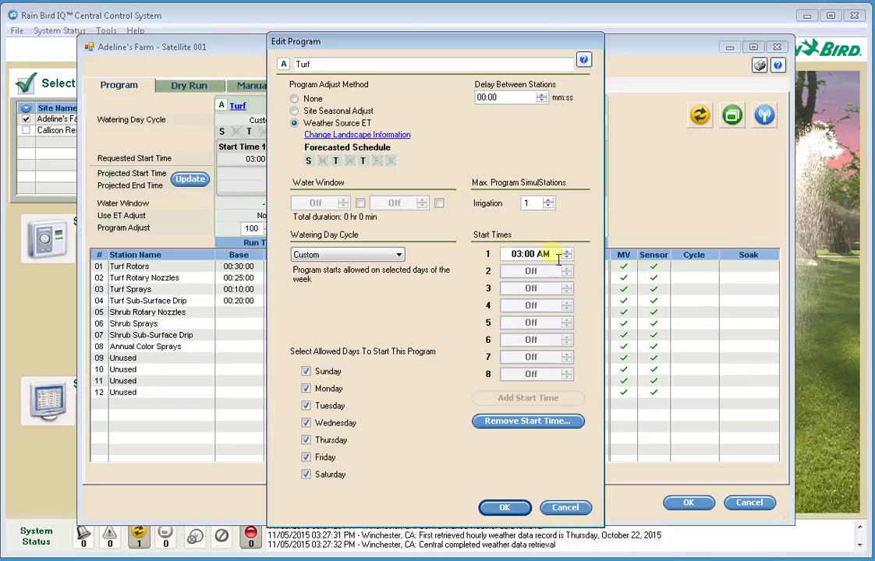
click(521, 515)
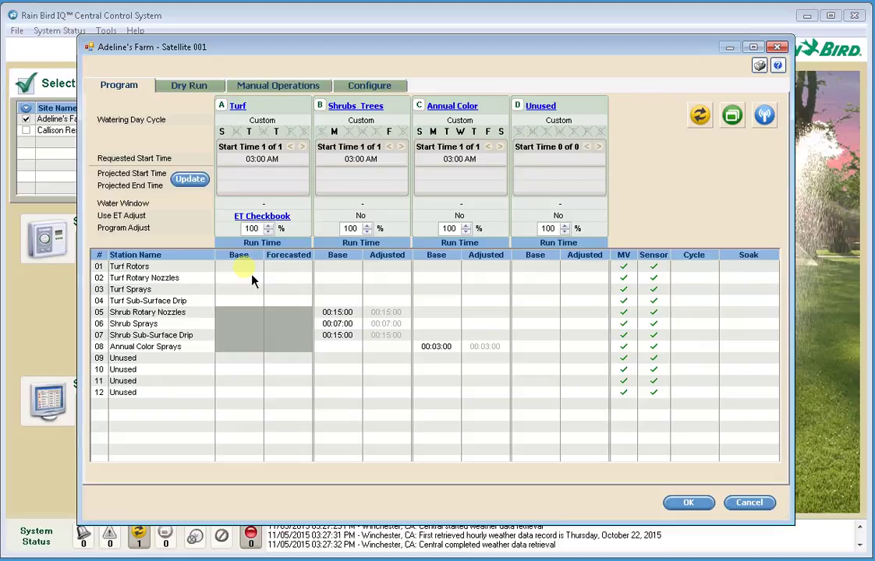
Step: Assign the 5000-MPR-35-Full rotor to station 001, Turf Rotors, in the Turf program and set its pressure to 45 psi
double_click(251, 271)
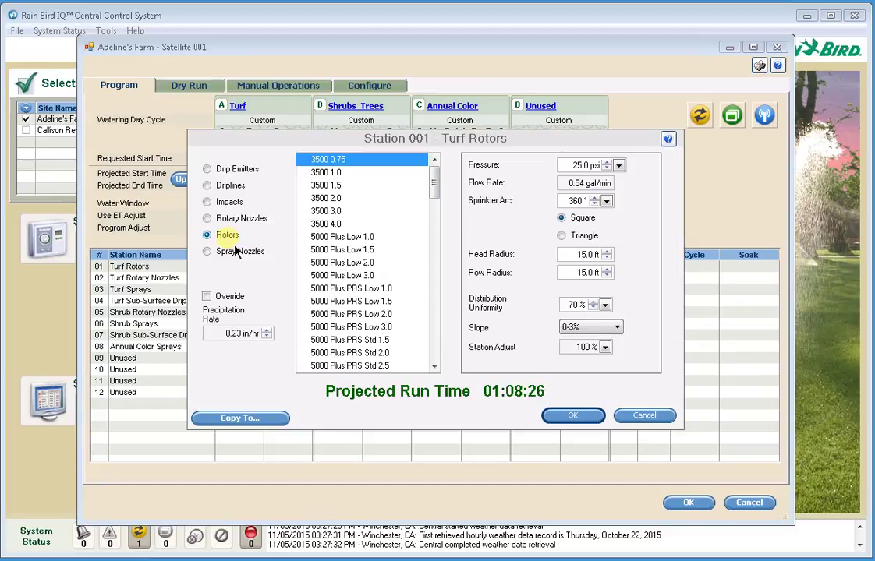
drag(433, 185, 443, 254)
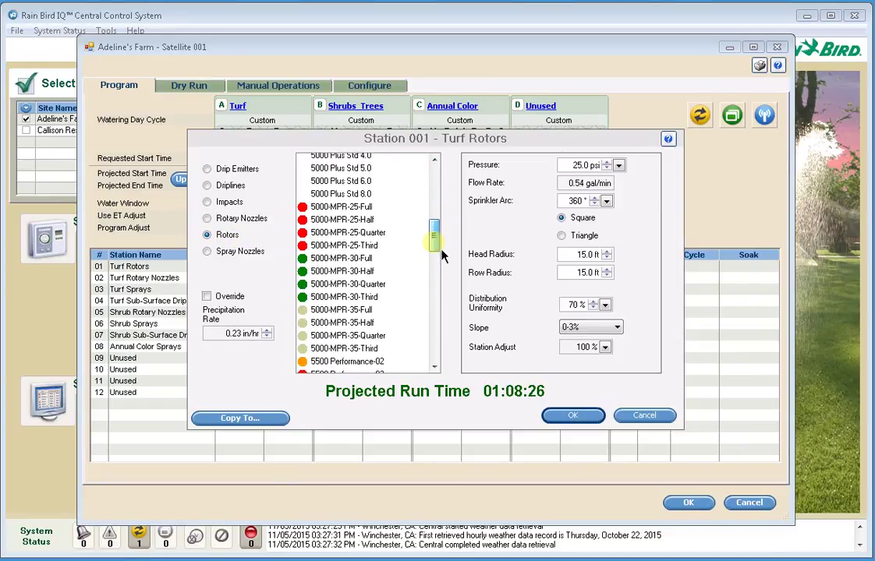
click(360, 311)
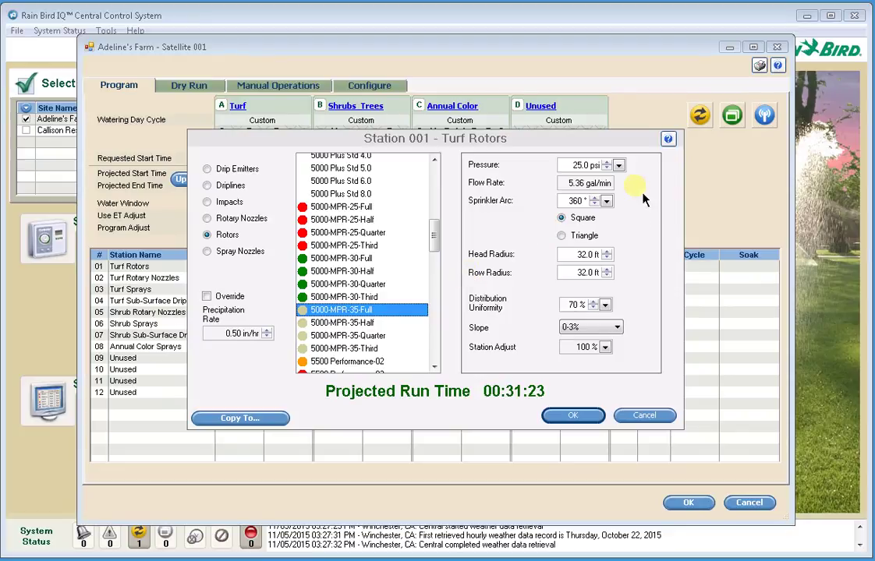
click(618, 166)
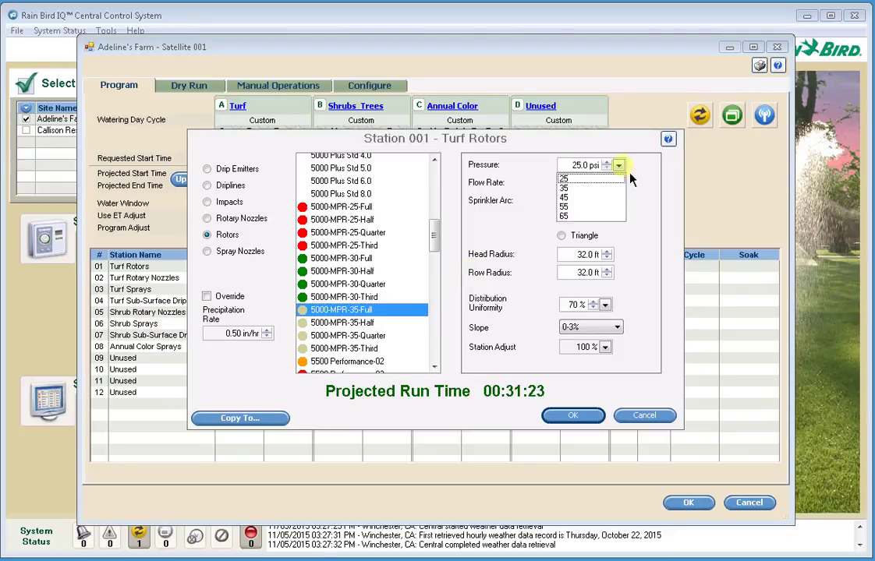
click(571, 197)
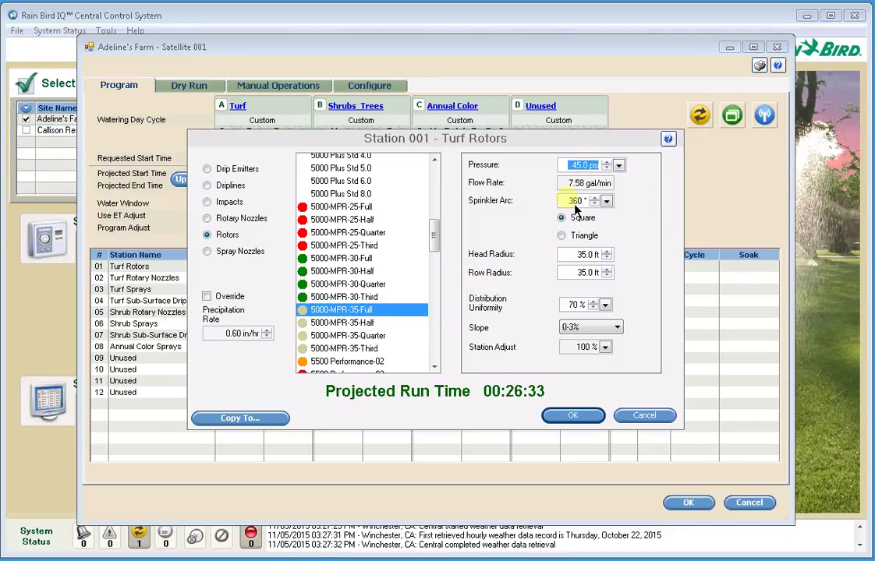
Step: Set the Turf Rotors head radius to 33 ft and the row radius one foot less, and accept the station settings
click(606, 259)
click(607, 258)
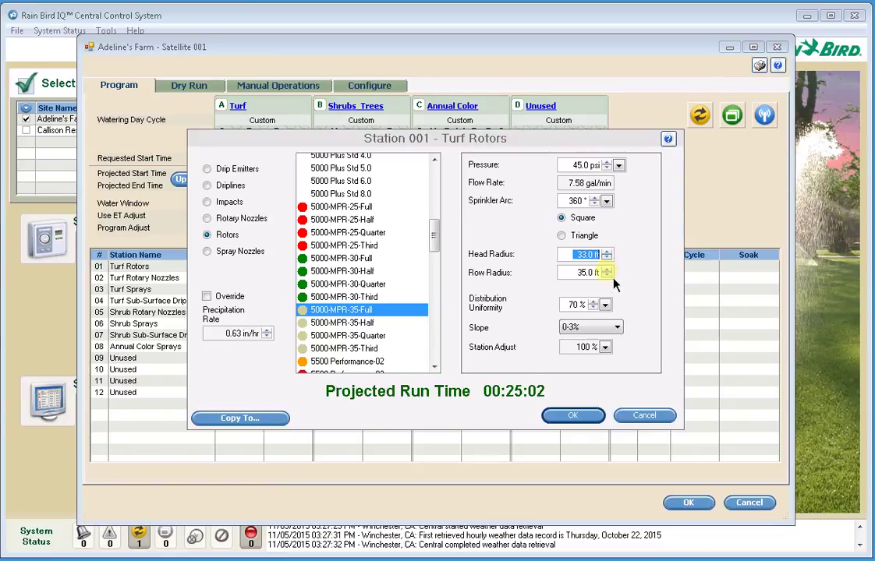
click(607, 276)
click(607, 275)
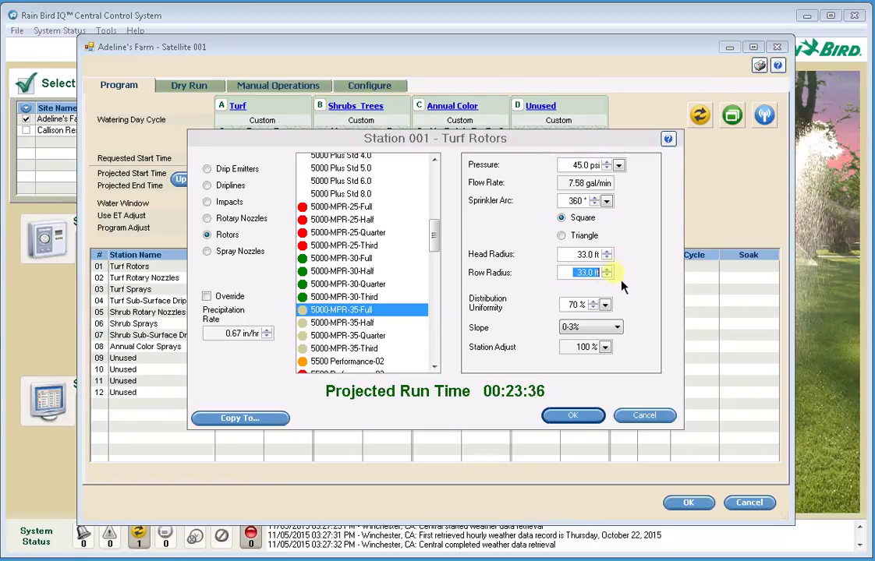
click(607, 275)
click(573, 416)
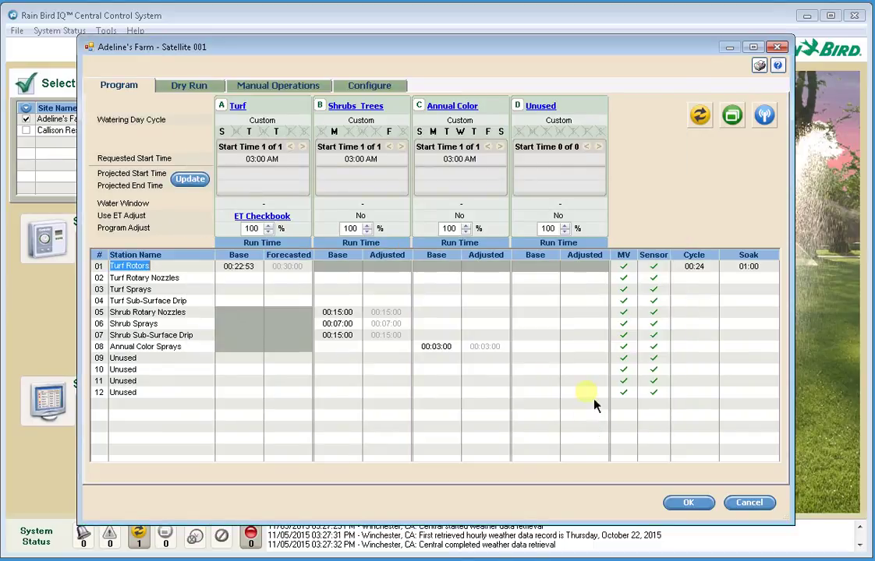
Step: Assign the R17-24H rotary nozzle to station 002, Turf Rotary Nozzles, in the Turf program and set its pressure to 45 psi
double_click(250, 280)
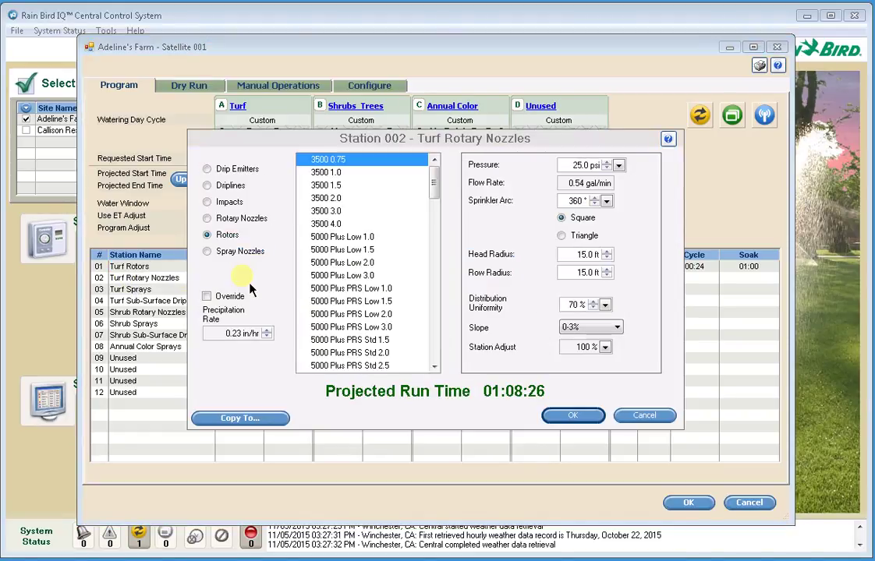
click(209, 220)
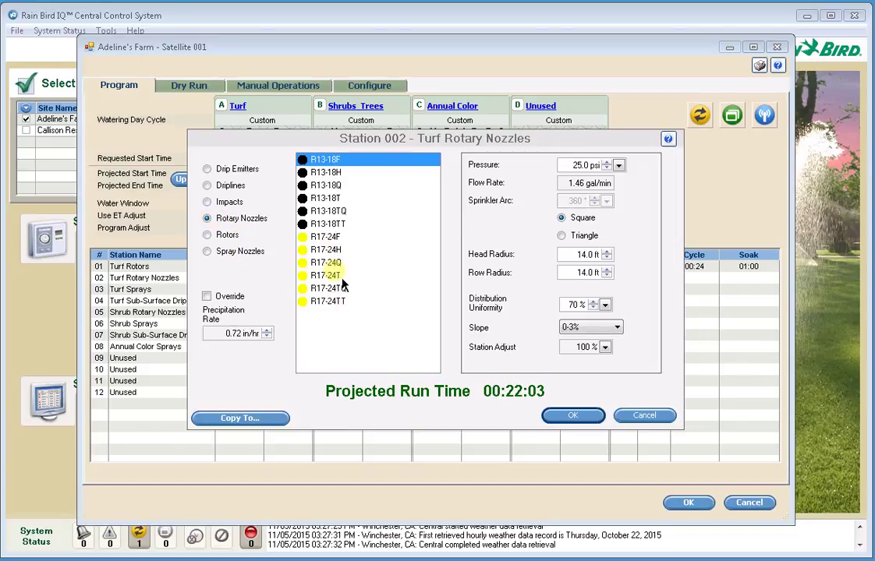
click(331, 249)
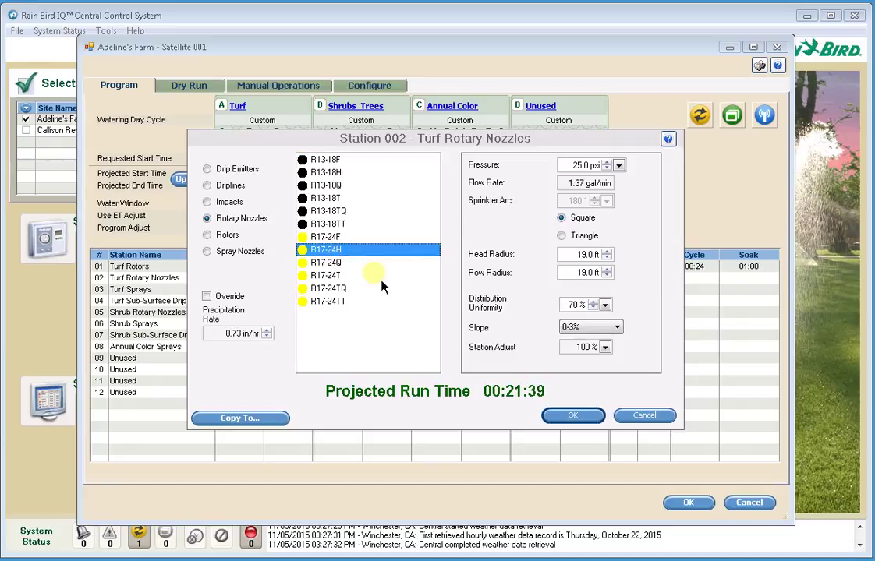
click(619, 166)
click(567, 226)
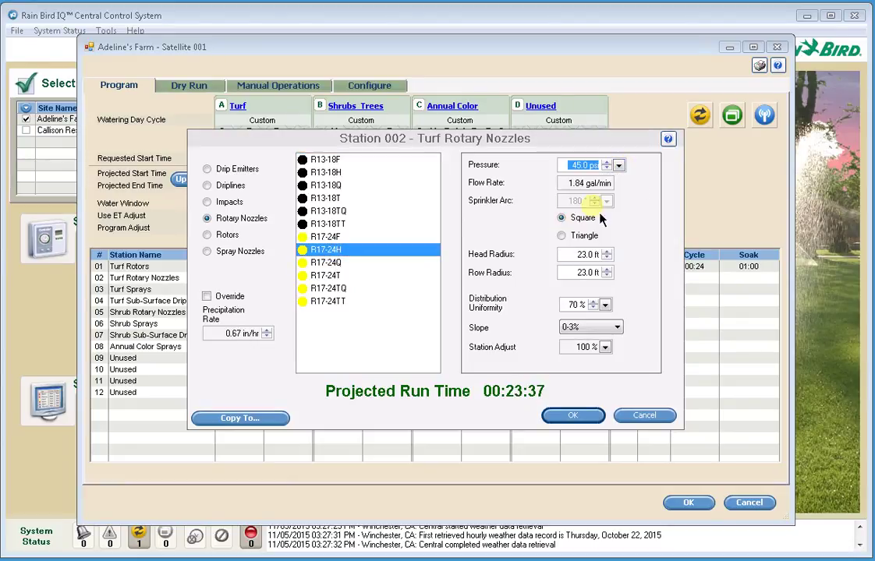
Step: Set the Turf Rotary Nozzles head radius and row radius to 22 ft each and accept the station settings
click(609, 259)
click(608, 276)
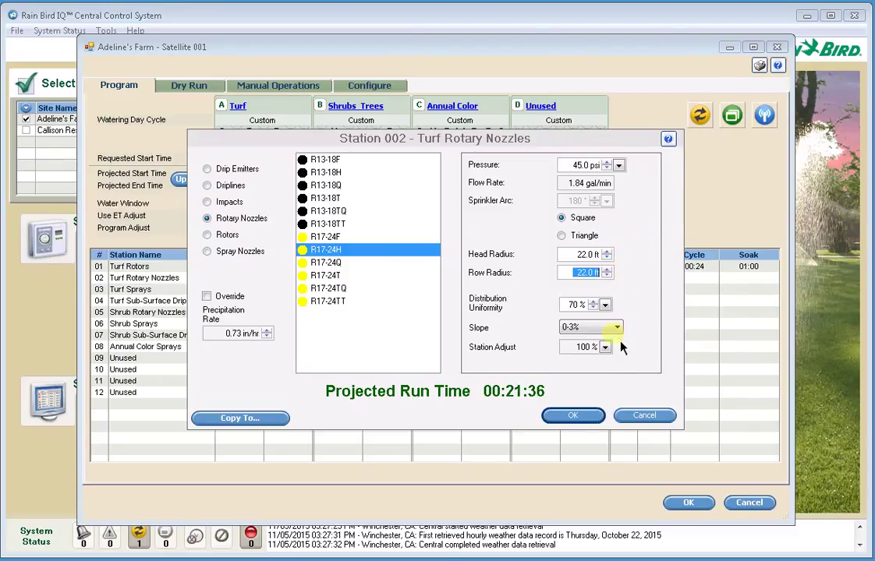
click(573, 415)
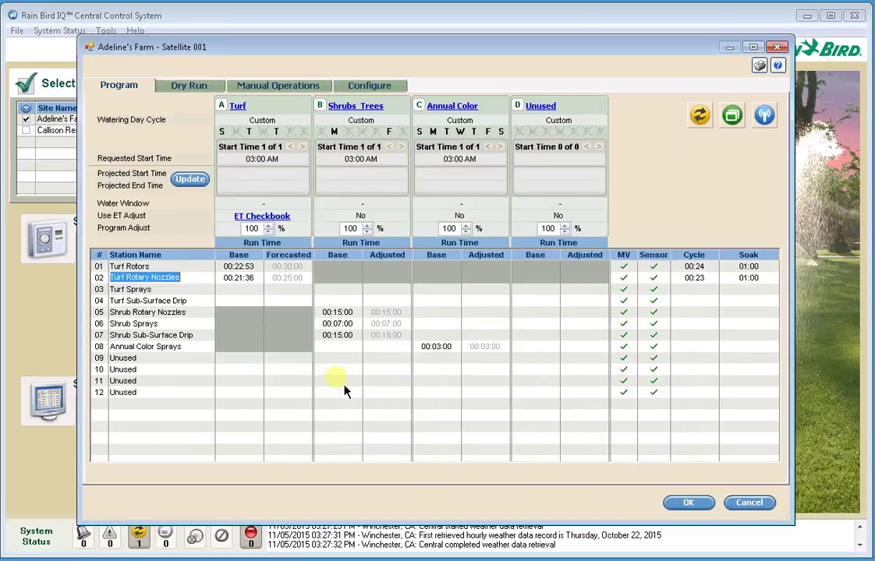
Step: Assign the HE-VAN-12-180 spray nozzle to station 003, Turf Sprays, at 30 psi and accept the station settings
double_click(244, 289)
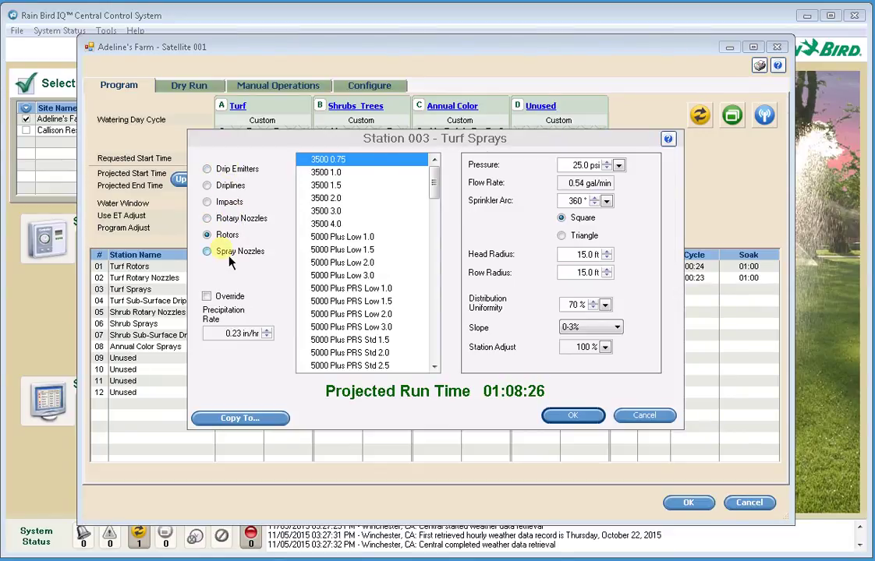
click(230, 253)
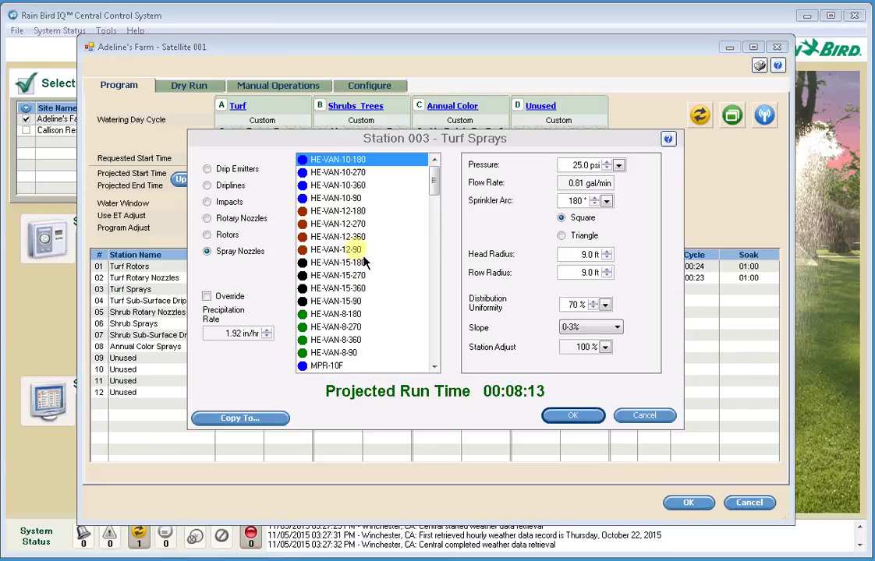
click(352, 213)
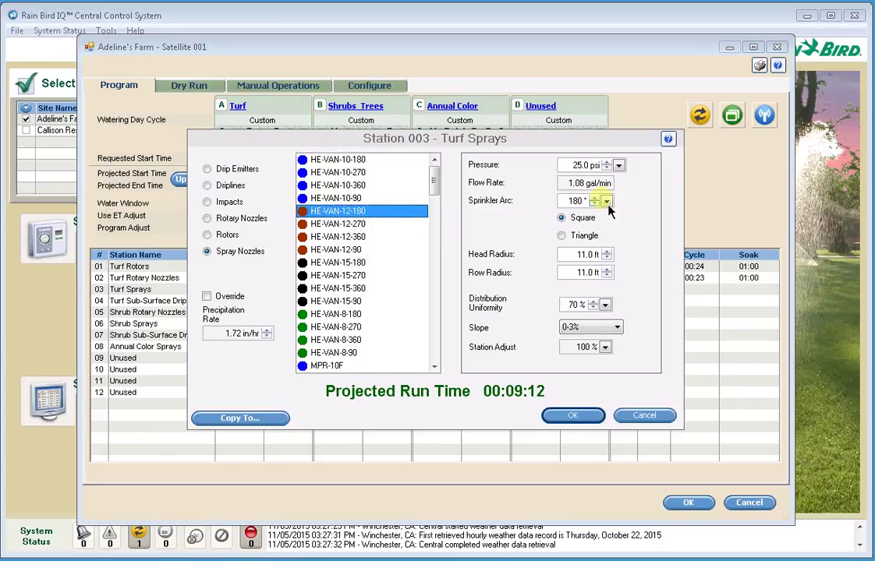
click(619, 165)
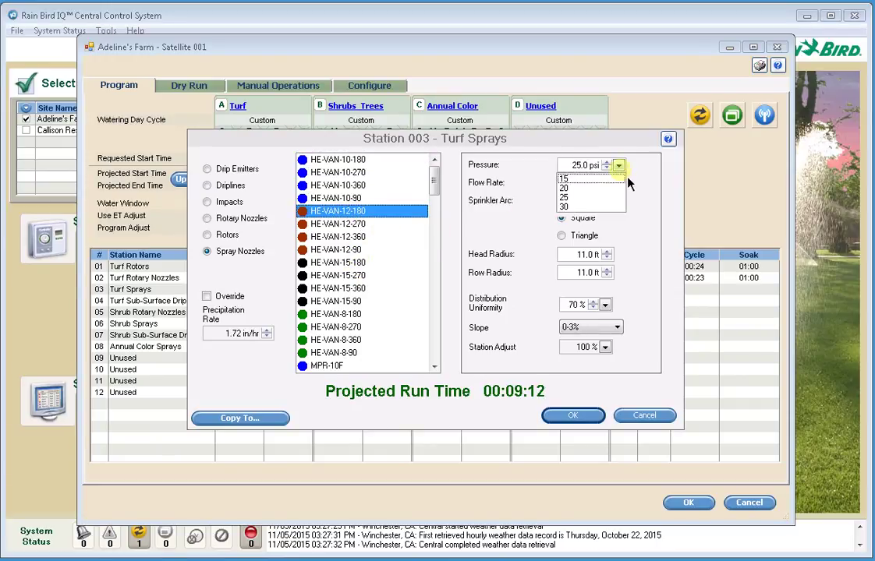
click(575, 218)
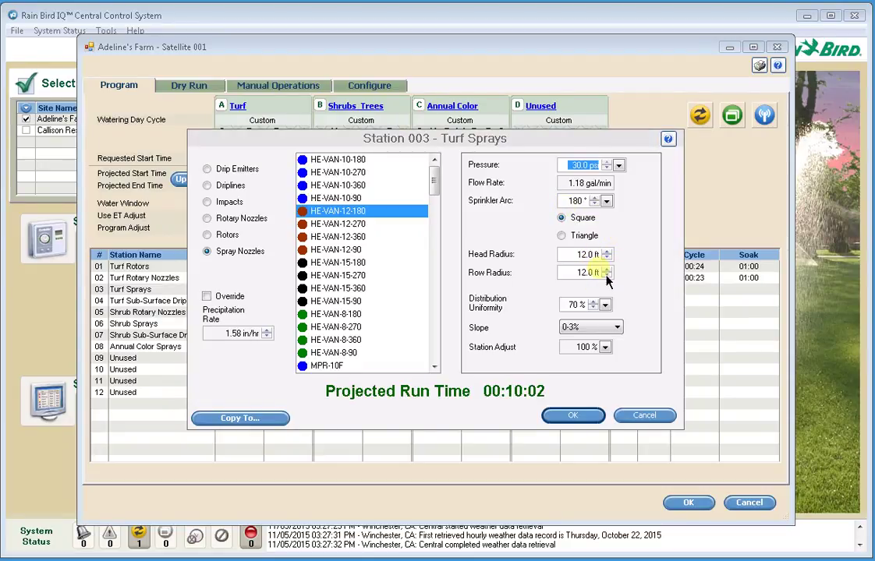
click(575, 421)
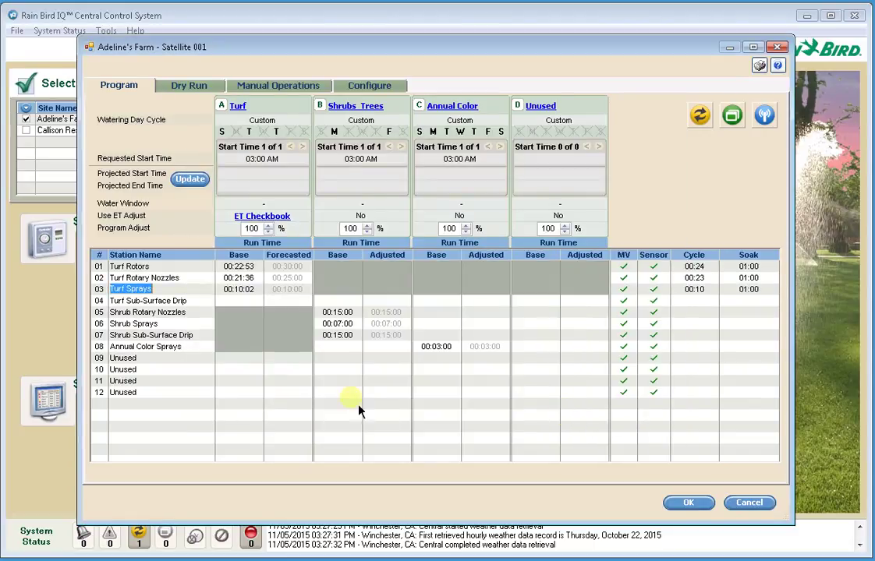
Step: Configure station 004, Turf Sub-Surface Drip, as an Inline 12" dripline with a 0.91 gal/hr flow rate and accept the settings
double_click(254, 310)
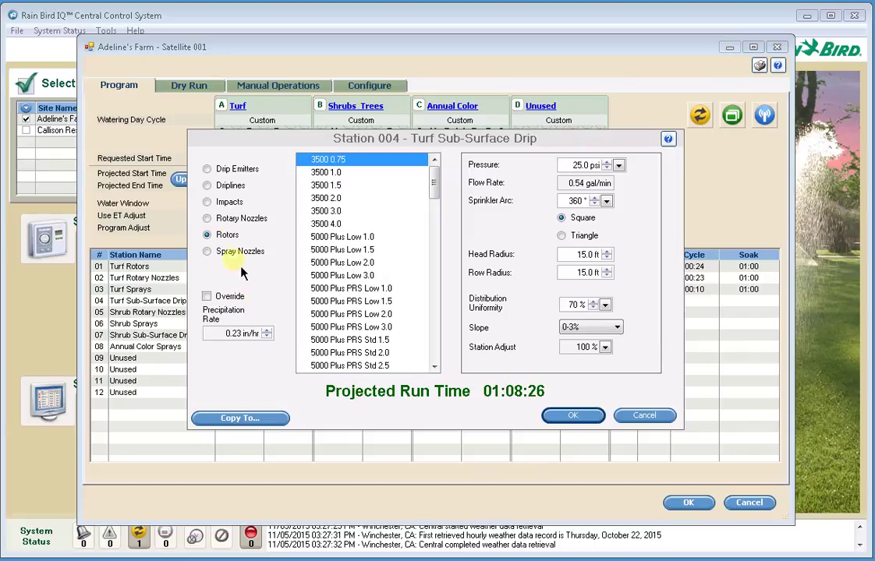
click(206, 186)
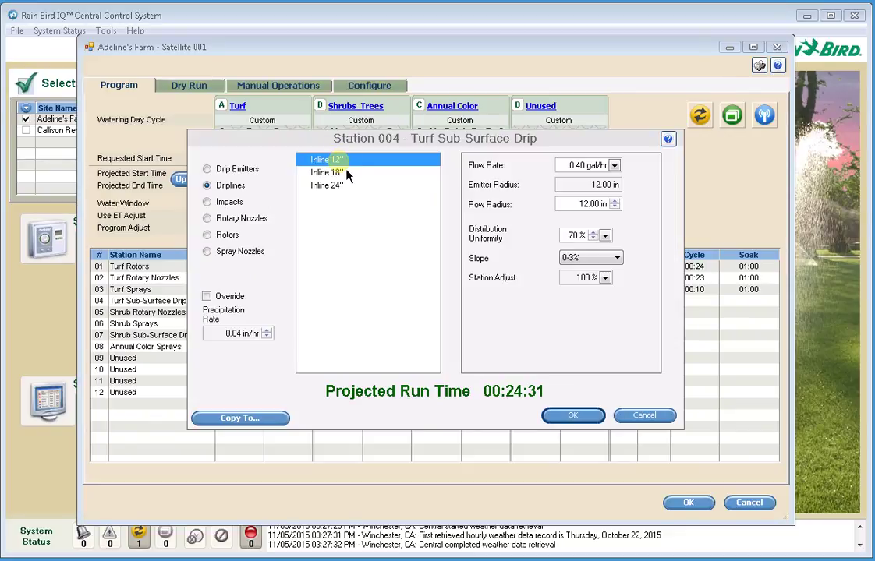
click(615, 167)
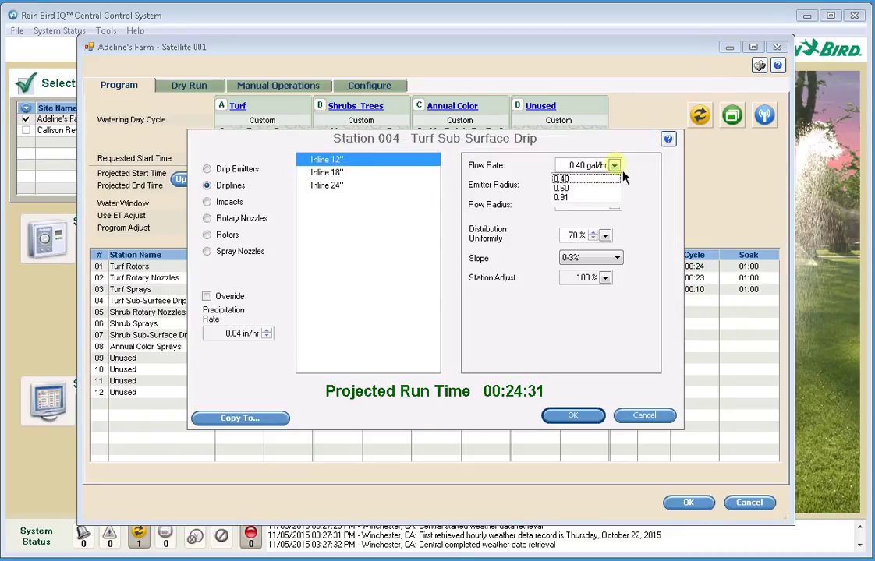
click(563, 197)
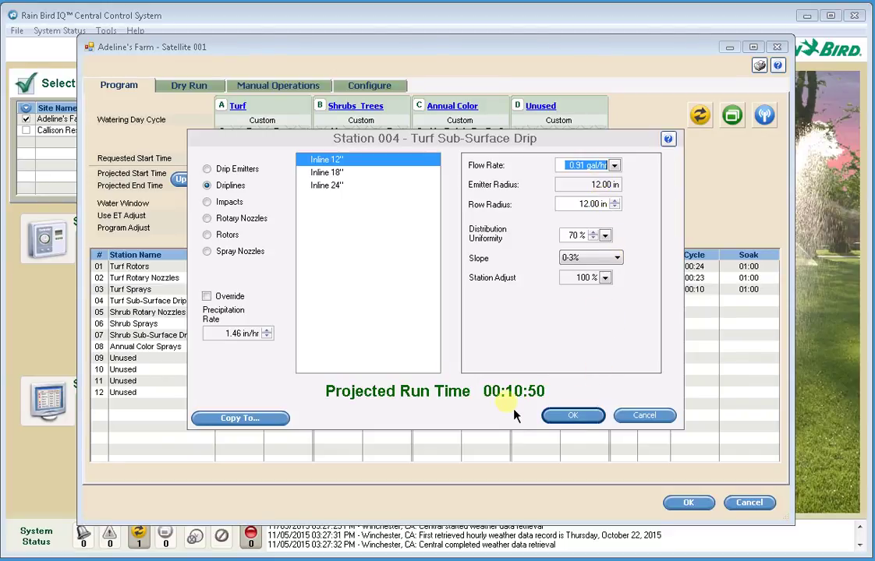
click(573, 415)
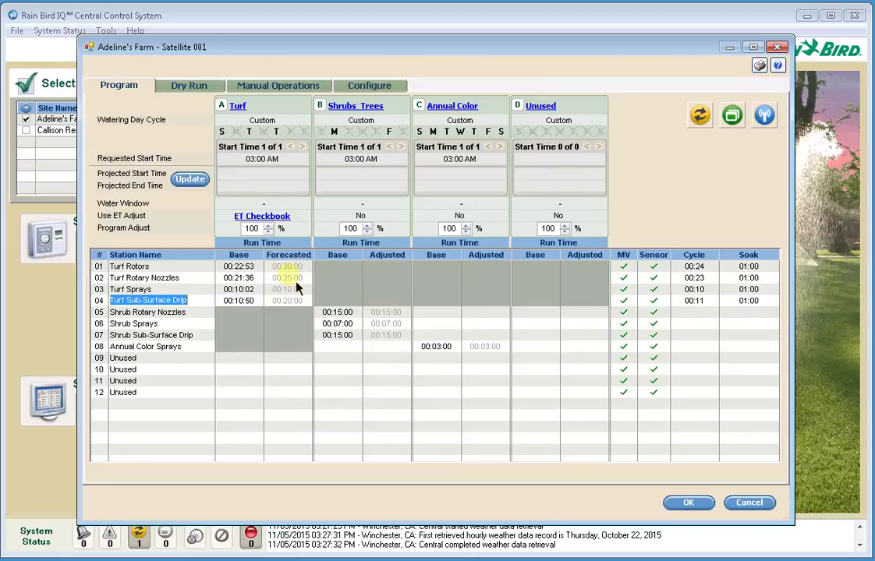
Step: Open the Turf program's ET Checkbook and view the balance adjustment options for a new entry without adding one
click(256, 217)
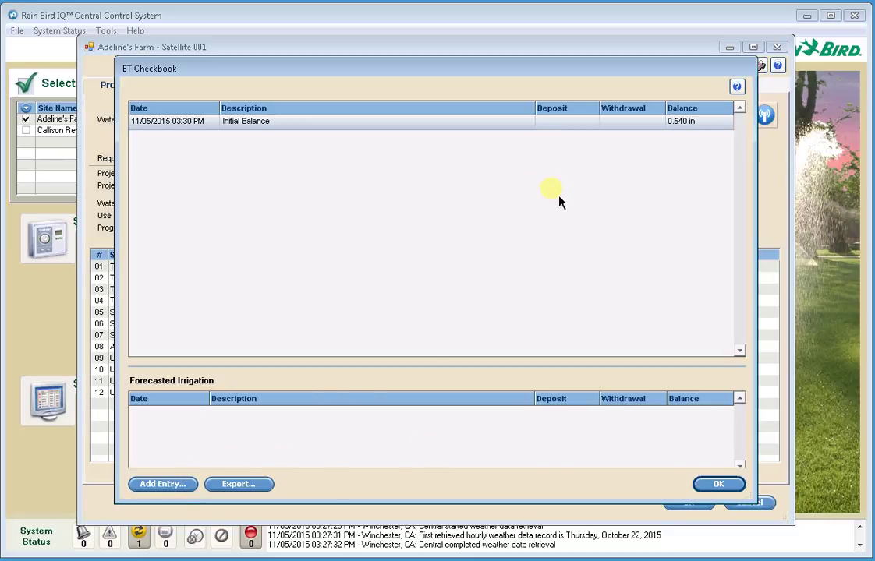
click(179, 491)
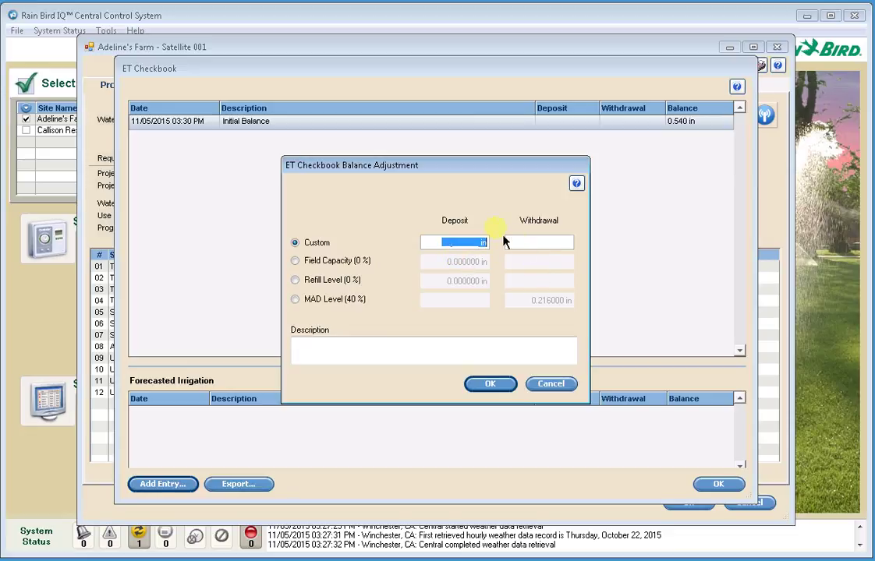
click(566, 390)
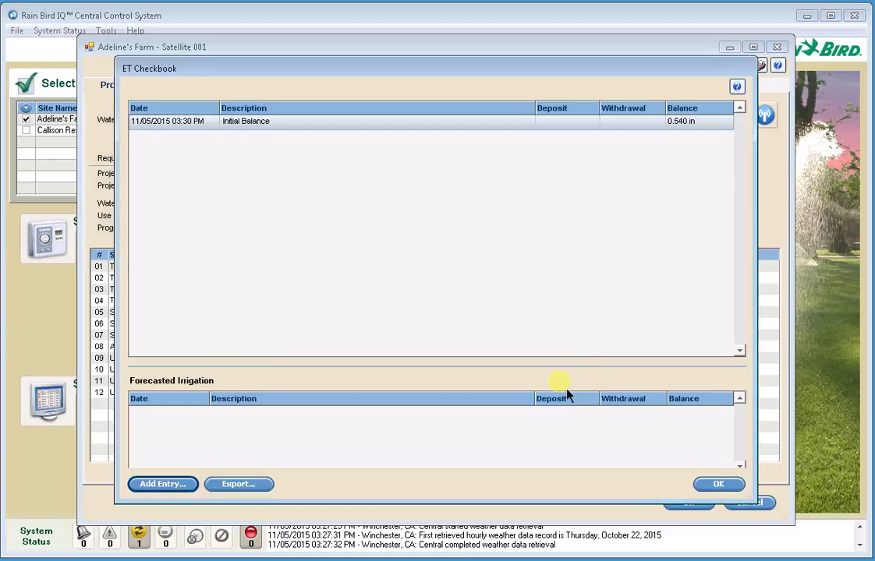